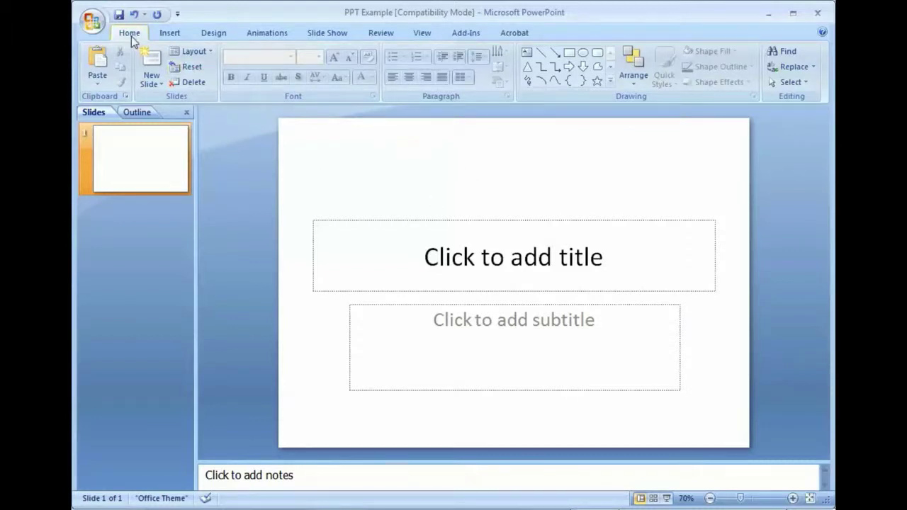
Switch to Slide Master view and select the top-level master thumbnail for editing.
{"action": "left_click", "coordinate": [423, 37]}
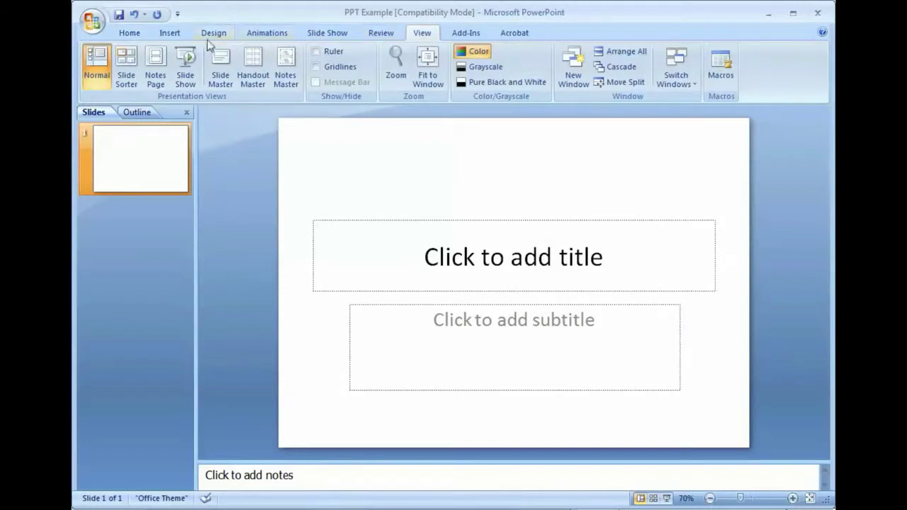
{"action": "left_click", "coordinate": [220, 60]}
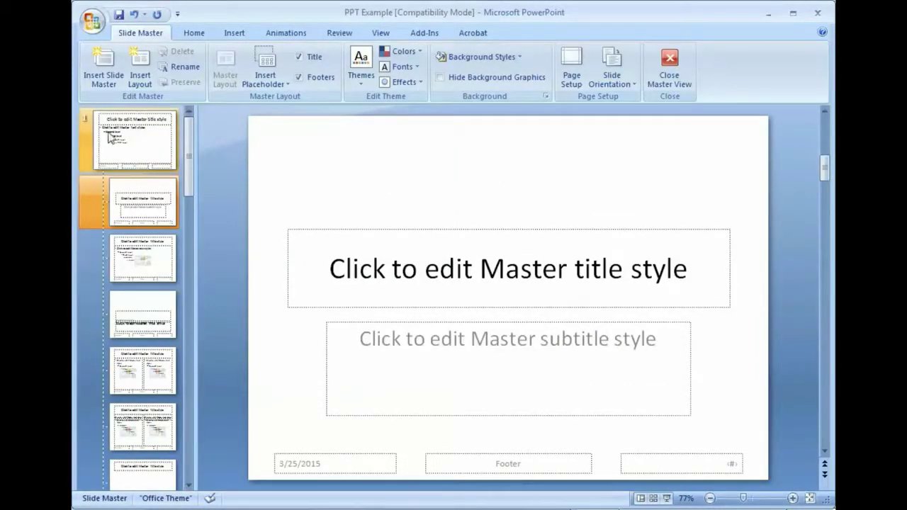
{"action": "left_click", "coordinate": [157, 129]}
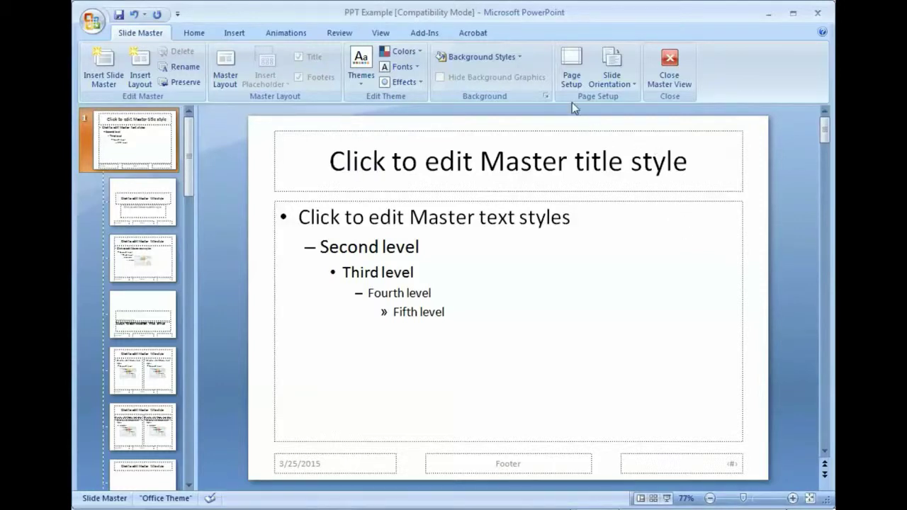
{"action": "left_click", "coordinate": [573, 69]}
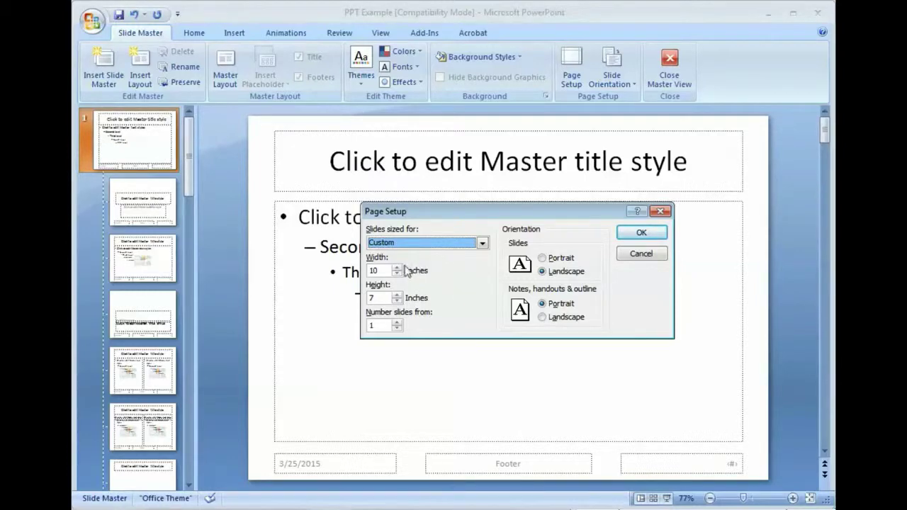
Put focus on the Width value in Page Setup.
{"action": "left_click", "coordinate": [381, 271]}
Set the slide size to 17 × 11 inches in landscape orientation.
{"action": "double_click", "coordinate": [381, 271]}
{"action": "type", "text": "17"}
{"action": "key", "text": "Tab"}
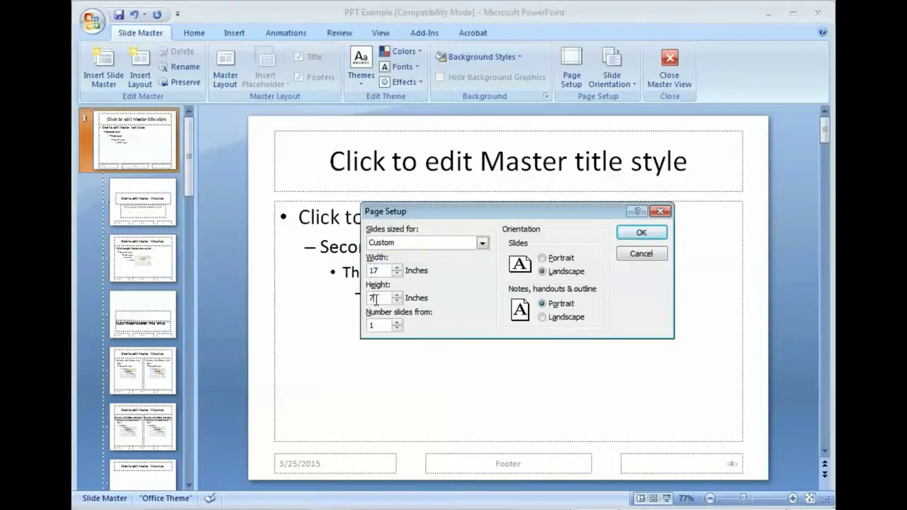
{"action": "type", "text": "11"}
{"action": "left_click", "coordinate": [542, 272]}
{"action": "left_click", "coordinate": [638, 234]}
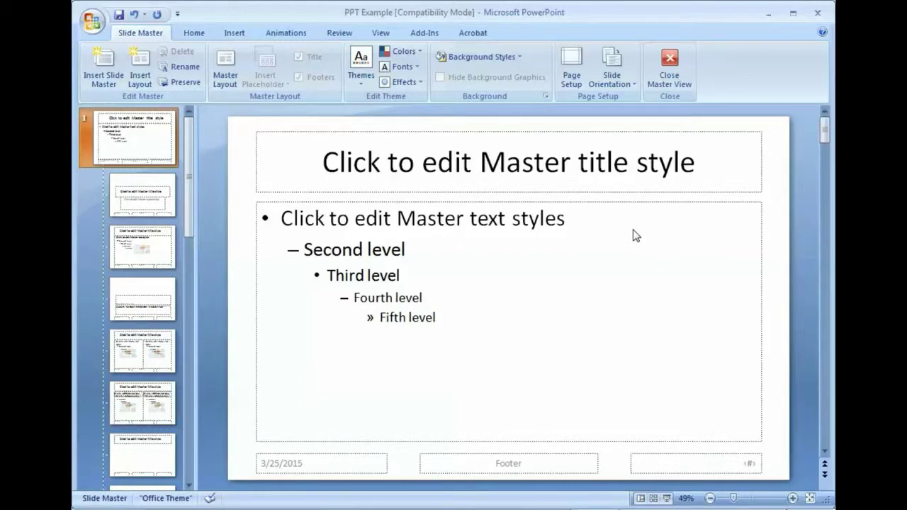
Give the master background a gold preset gradient fill via Format Background.
{"action": "left_click", "coordinate": [504, 63]}
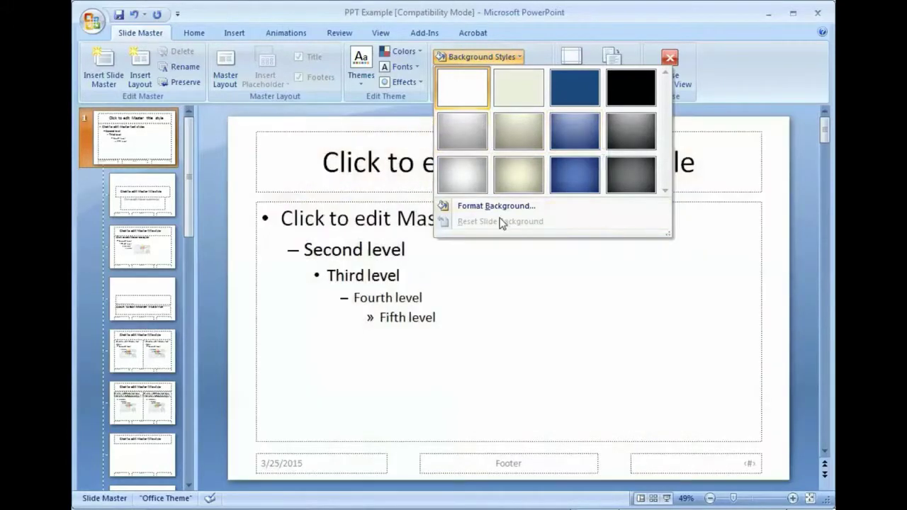
{"action": "left_click", "coordinate": [500, 205]}
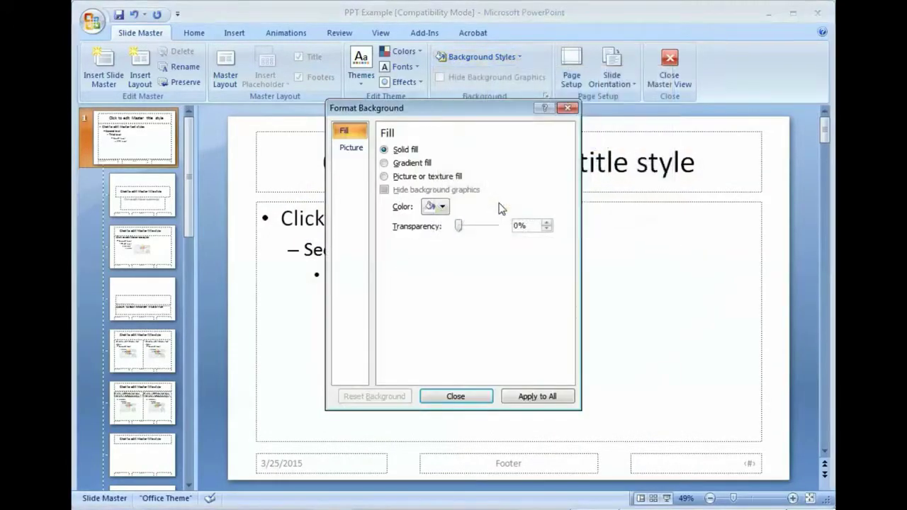
{"action": "left_click", "coordinate": [385, 164]}
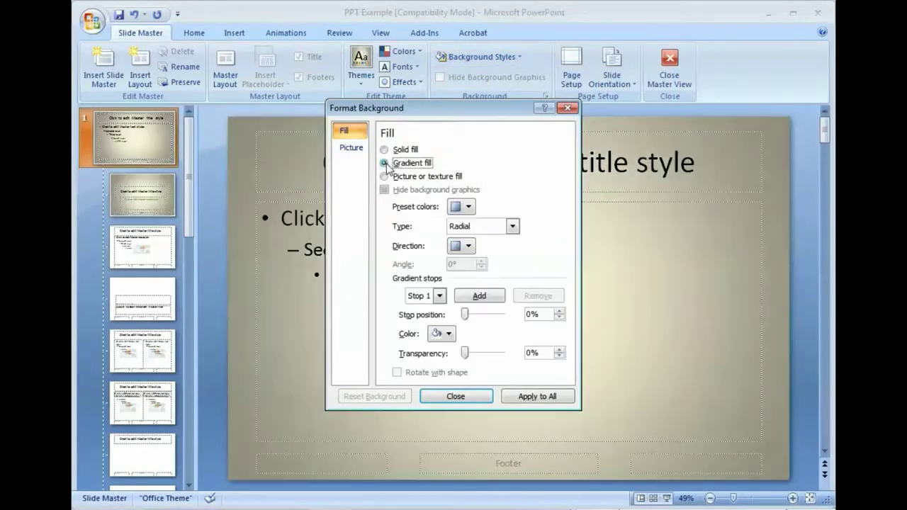
{"action": "left_click_drag", "start_coordinate": [422, 107], "coordinate": [667, 112]}
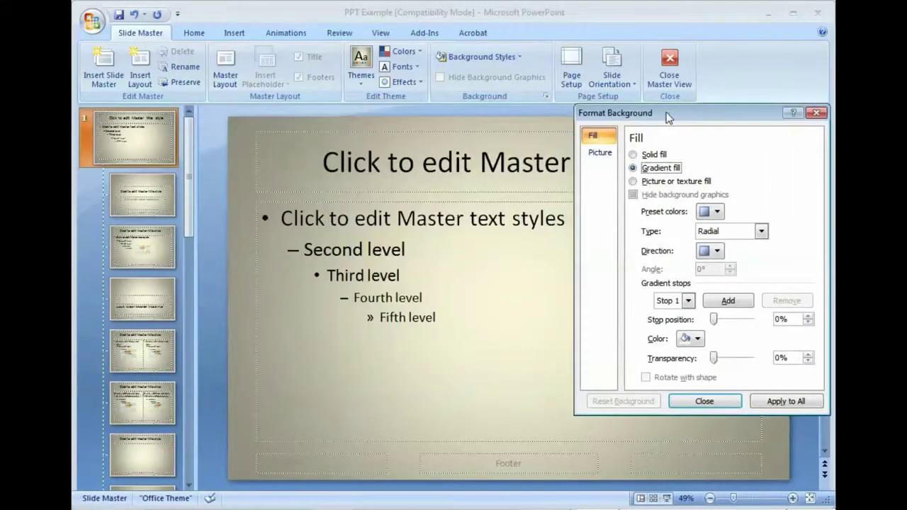
{"action": "left_click", "coordinate": [715, 212]}
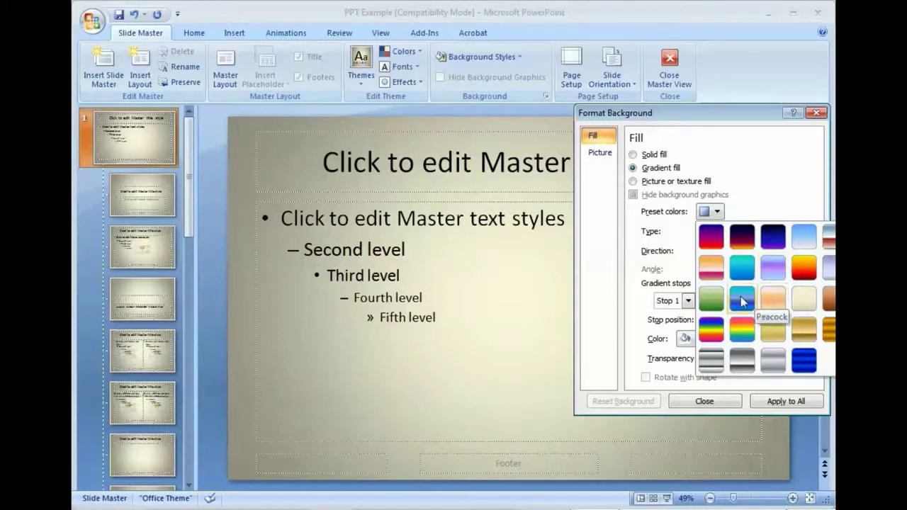
{"action": "left_click", "coordinate": [805, 329]}
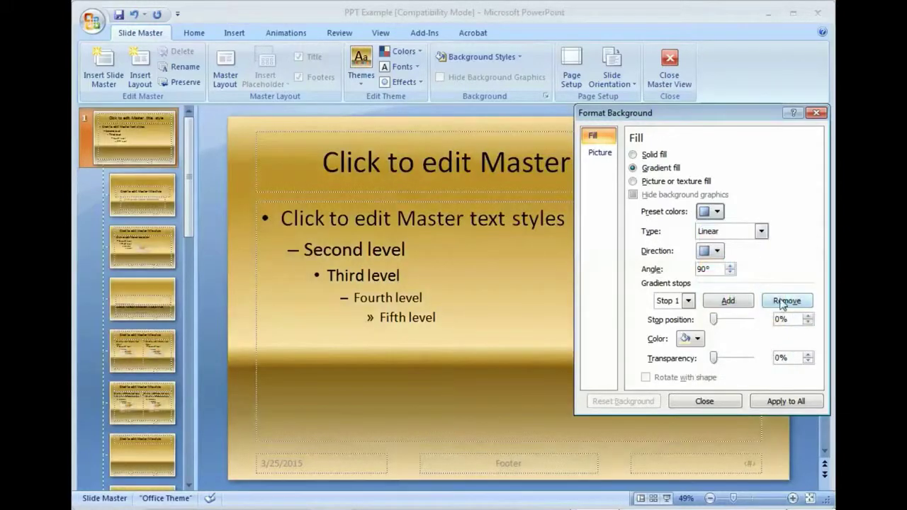
Make the gradient radial and move gradient stop 3 to 59%.
{"action": "left_click", "coordinate": [761, 231]}
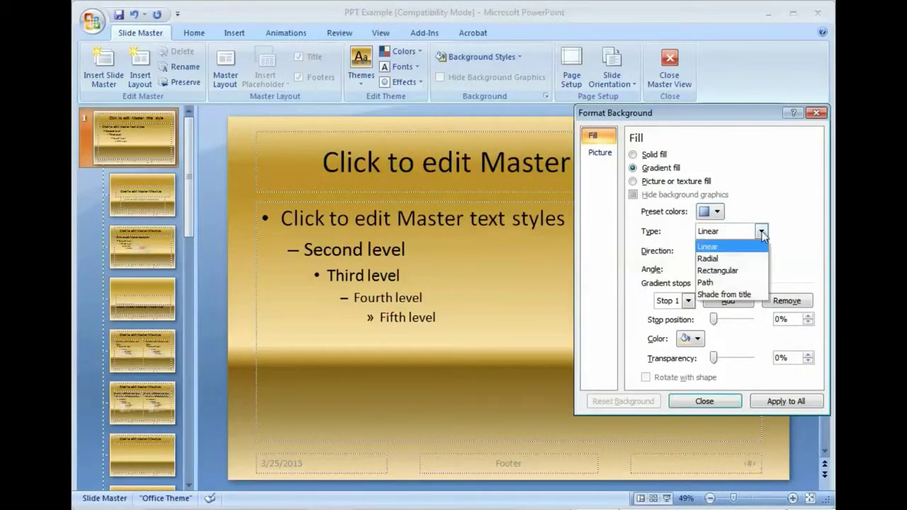
{"action": "left_click", "coordinate": [731, 258]}
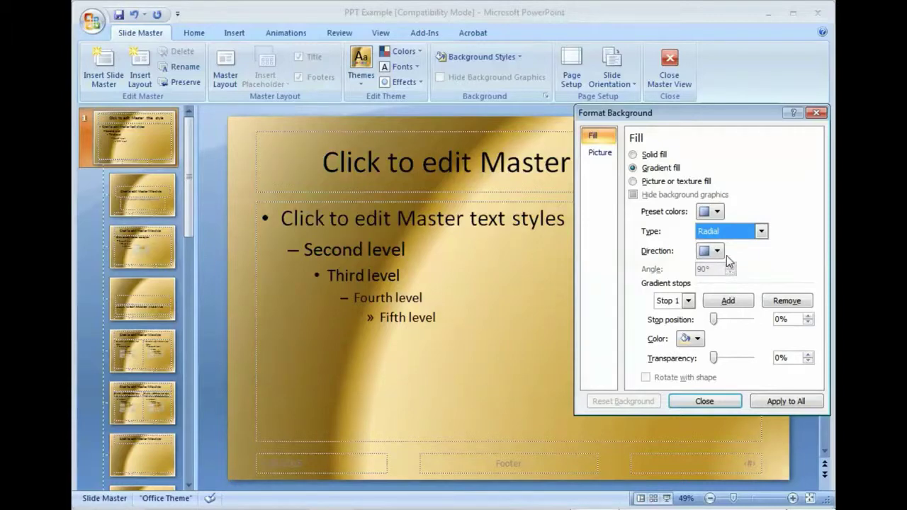
{"action": "left_click", "coordinate": [688, 301]}
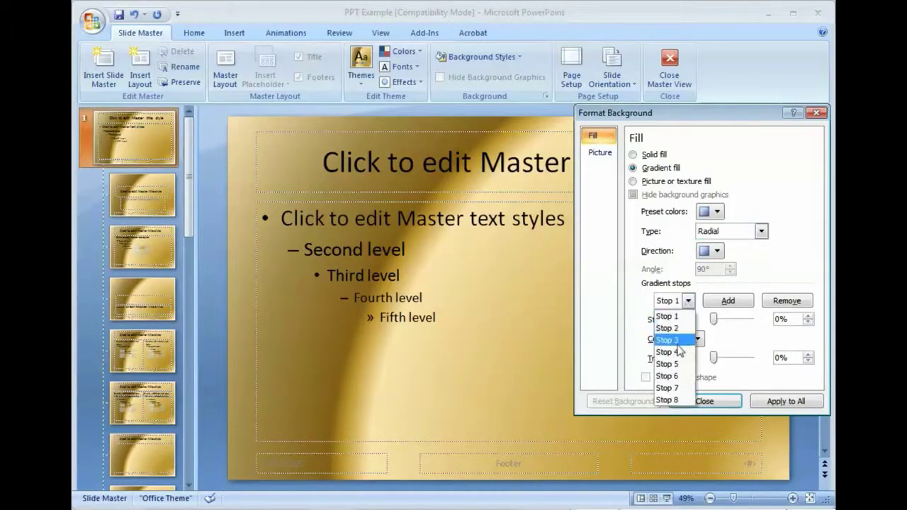
{"action": "left_click", "coordinate": [679, 347]}
{"action": "left_click_drag", "start_coordinate": [721, 320], "coordinate": [735, 319]}
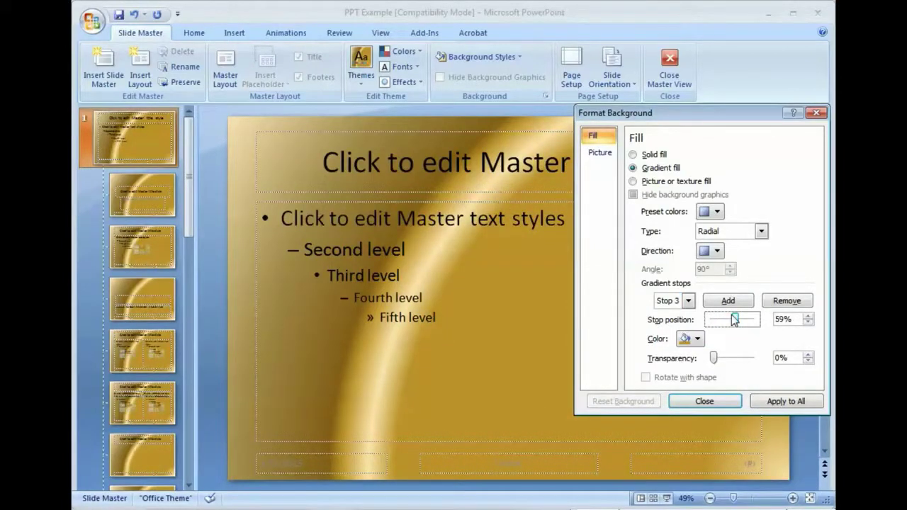
Fill the master background with the untitled sketch image from the ID Images folder.
{"action": "left_click", "coordinate": [633, 181]}
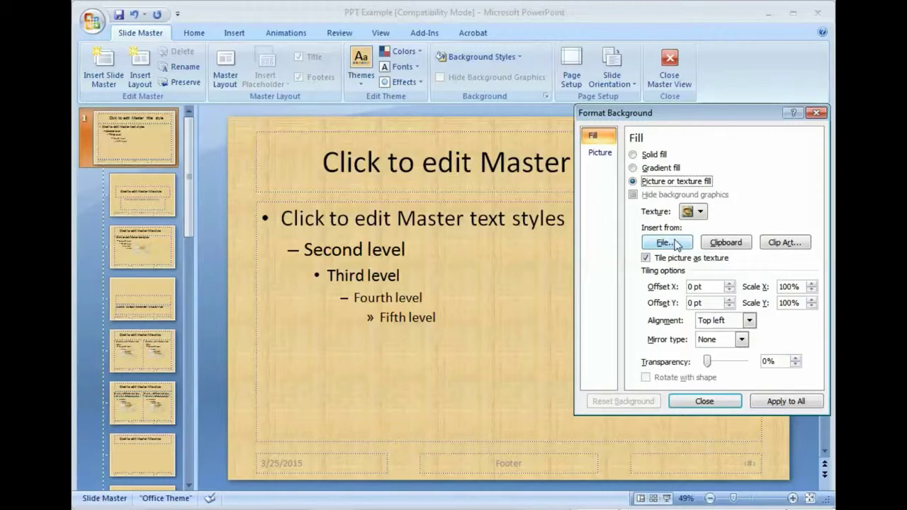
{"action": "left_click", "coordinate": [675, 244]}
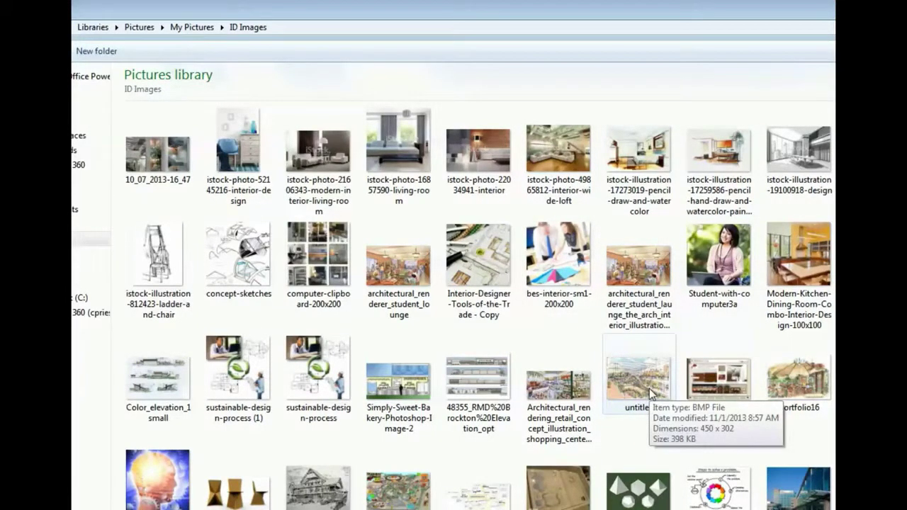
{"action": "double_click", "coordinate": [651, 394]}
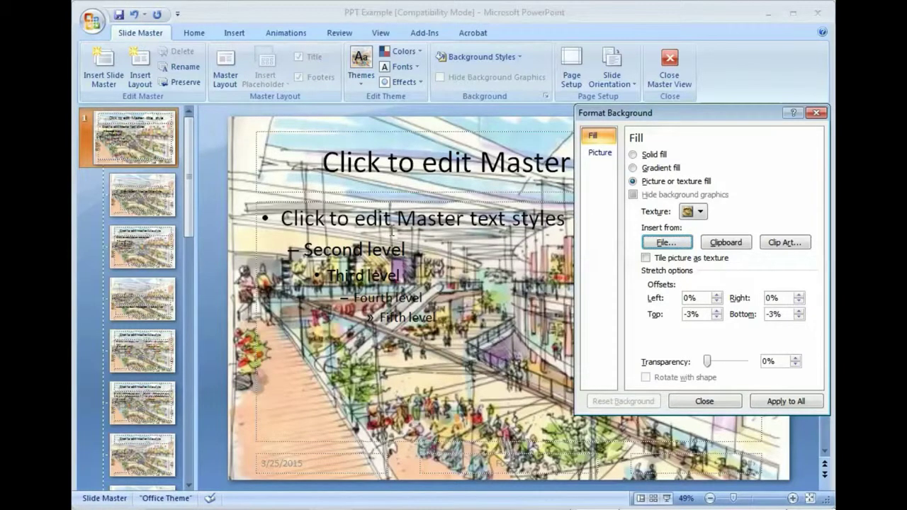
Stretch the sketch picture with a -13% left offset and -10% right offset.
{"action": "left_click", "coordinate": [717, 303]}
{"action": "left_click", "coordinate": [717, 304]}
{"action": "left_click", "coordinate": [717, 303]}
{"action": "left_click", "coordinate": [717, 304]}
{"action": "left_click", "coordinate": [717, 303]}
{"action": "left_click", "coordinate": [717, 304]}
{"action": "left_click", "coordinate": [800, 294]}
{"action": "left_click", "coordinate": [800, 294]}
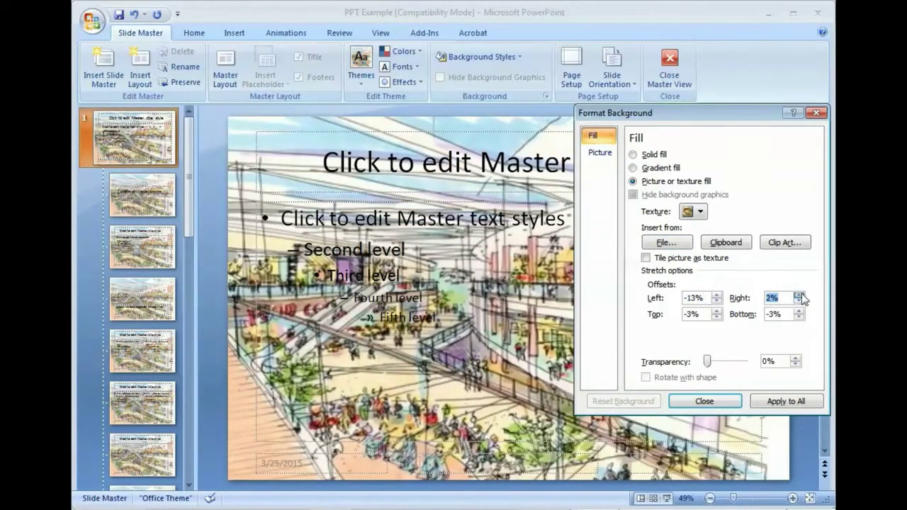
{"action": "left_click", "coordinate": [799, 302]}
{"action": "left_click", "coordinate": [799, 303]}
{"action": "left_click", "coordinate": [799, 302]}
{"action": "left_click", "coordinate": [799, 303]}
{"action": "left_click", "coordinate": [799, 303]}
{"action": "left_click", "coordinate": [799, 302]}
{"action": "left_click", "coordinate": [799, 302]}
{"action": "left_click", "coordinate": [799, 302]}
{"action": "left_click", "coordinate": [798, 302]}
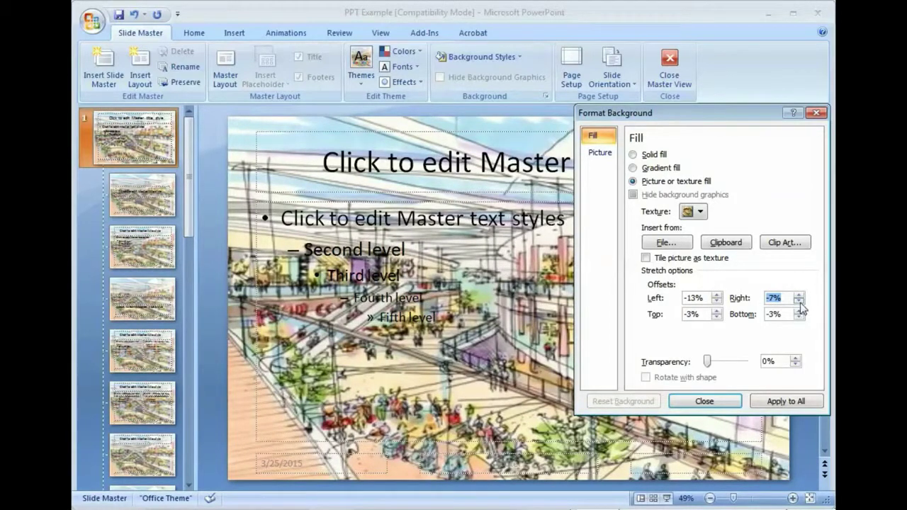
{"action": "left_click", "coordinate": [799, 303]}
{"action": "left_click", "coordinate": [798, 303]}
{"action": "left_click", "coordinate": [799, 303]}
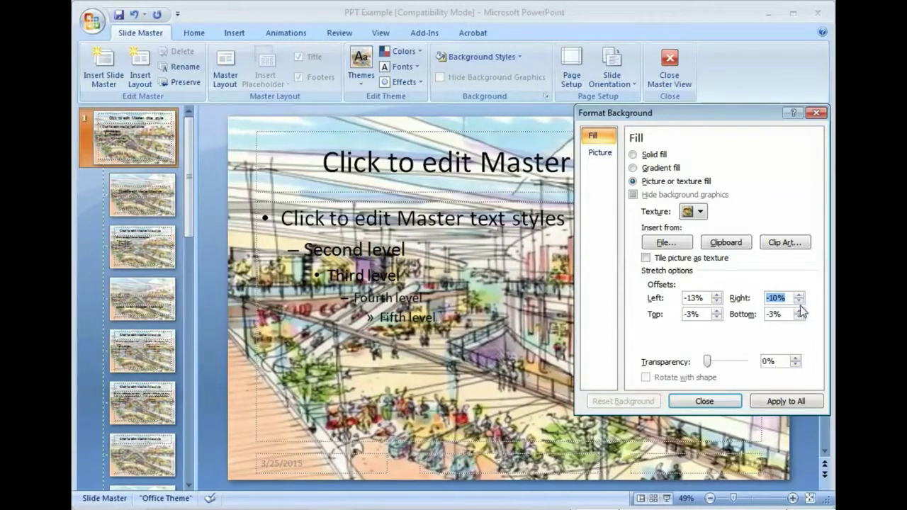
Set the top and bottom offsets to -7% and fade the picture to 38% transparency.
{"action": "left_click", "coordinate": [717, 317]}
{"action": "left_click", "coordinate": [717, 318]}
{"action": "left_click", "coordinate": [717, 318]}
{"action": "left_click", "coordinate": [716, 317]}
{"action": "left_click", "coordinate": [799, 318]}
{"action": "left_click", "coordinate": [799, 318]}
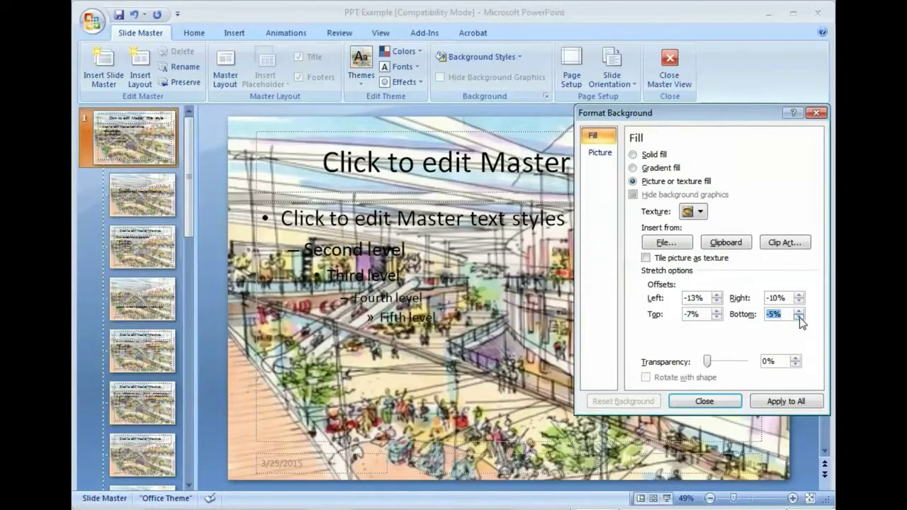
{"action": "left_click", "coordinate": [799, 318]}
{"action": "left_click", "coordinate": [799, 317]}
{"action": "mouse_move", "coordinate": [707, 362]}
{"action": "left_mouse_down"}
{"action": "mouse_move", "coordinate": [723, 361]}
{"action": "mouse_move", "coordinate": [704, 362]}
{"action": "mouse_move", "coordinate": [720, 370]}
{"action": "left_mouse_up"}
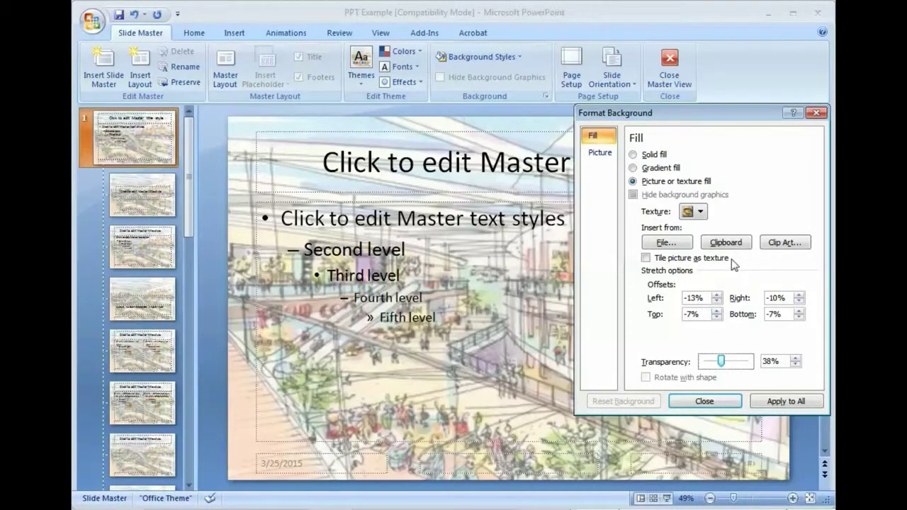
Try lightening the sketch picture, then reset brightness and contrast to 0%.
{"action": "left_click", "coordinate": [597, 154]}
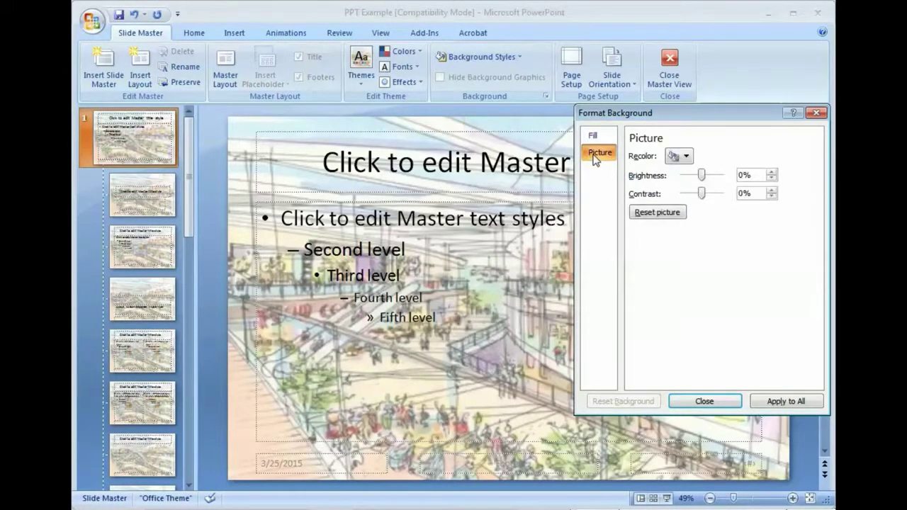
{"action": "mouse_move", "coordinate": [702, 175]}
{"action": "left_mouse_down"}
{"action": "mouse_move", "coordinate": [709, 175]}
{"action": "mouse_move", "coordinate": [701, 196]}
{"action": "mouse_move", "coordinate": [702, 177]}
{"action": "left_mouse_up"}
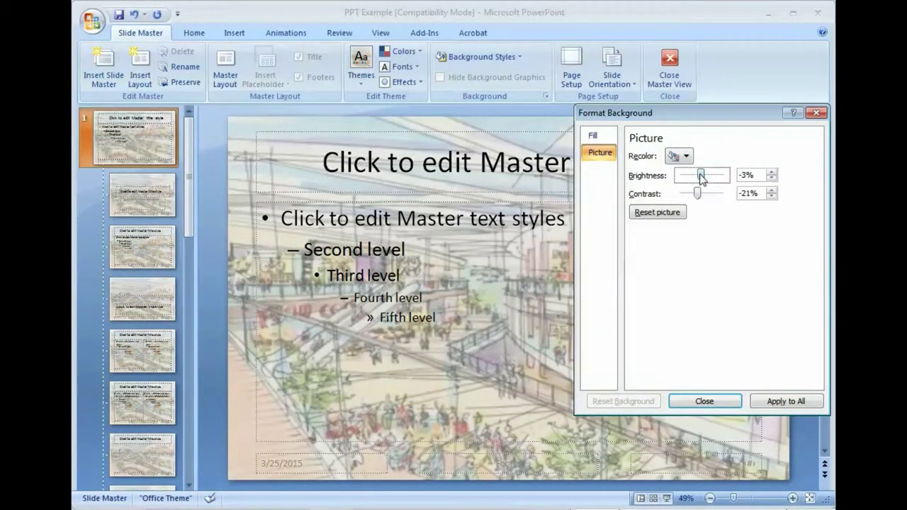
{"action": "key", "text": "alt+r"}
Compare Sepia, Grayscale and light grey recolors on the background, settling on Sepia.
{"action": "left_click", "coordinate": [687, 157]}
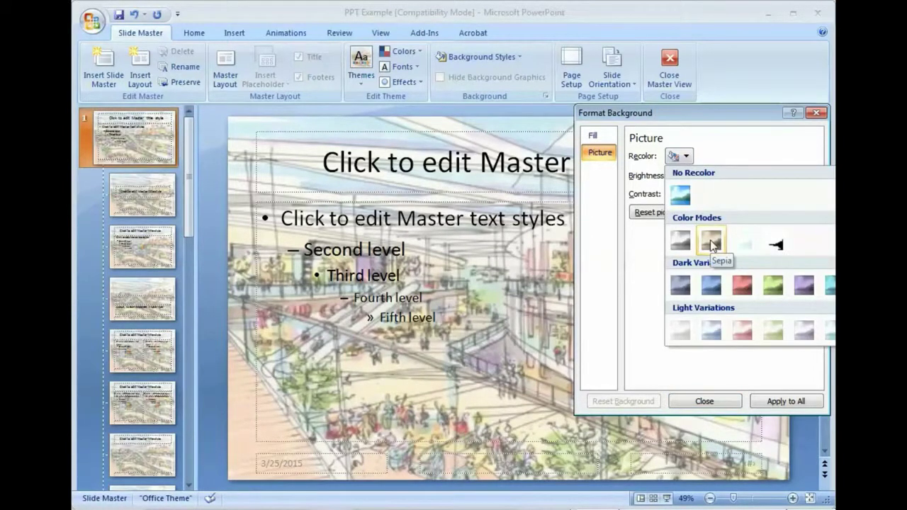
{"action": "left_click", "coordinate": [712, 243]}
{"action": "left_click", "coordinate": [679, 156]}
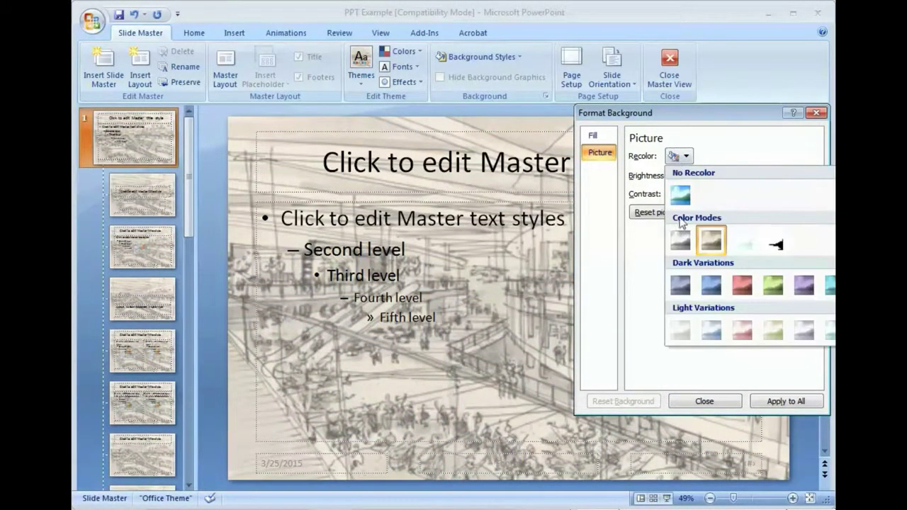
{"action": "left_click", "coordinate": [681, 241]}
{"action": "left_click", "coordinate": [682, 156]}
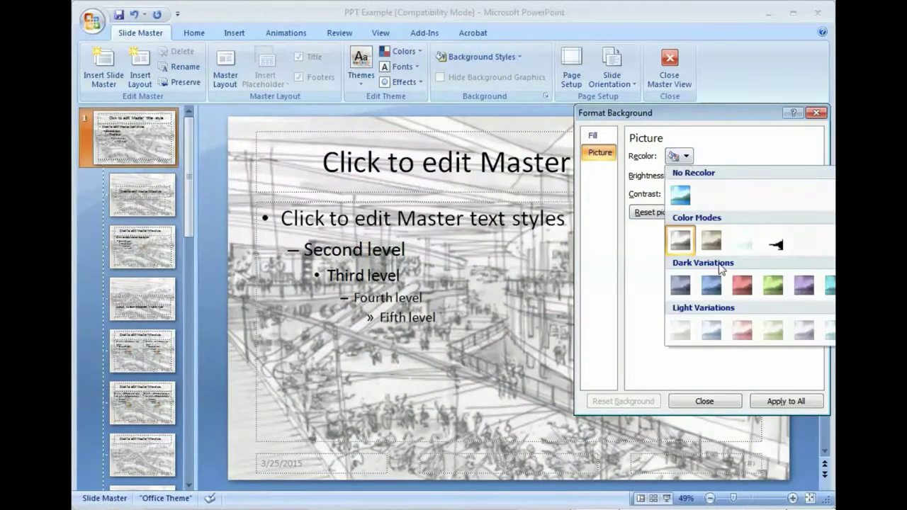
{"action": "left_click", "coordinate": [711, 241]}
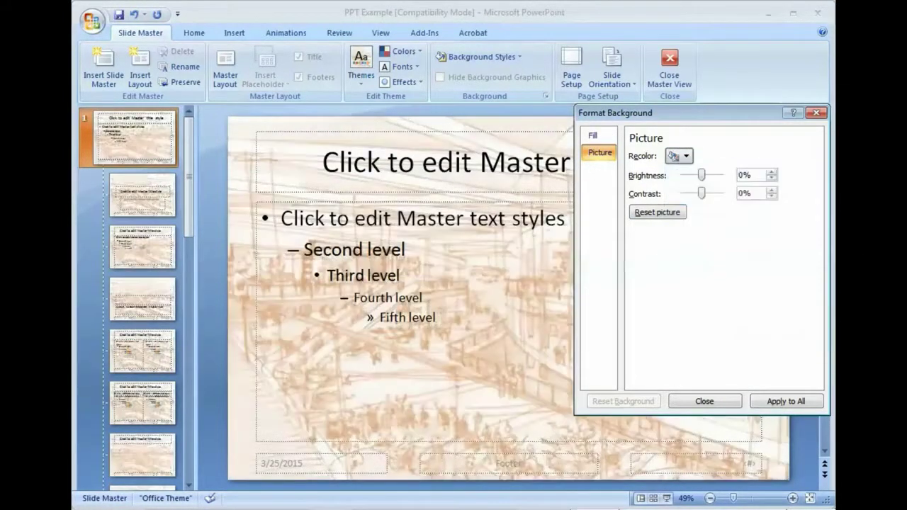
{"action": "left_click", "coordinate": [688, 157]}
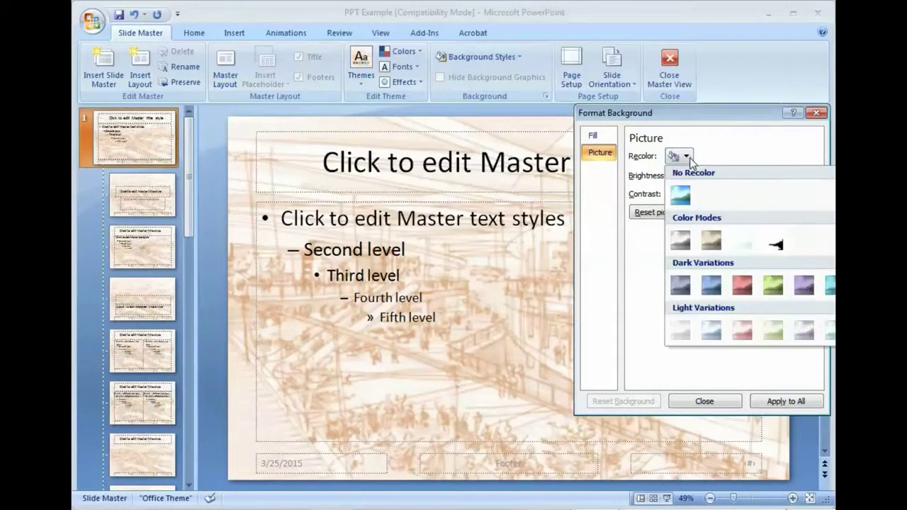
{"action": "left_click", "coordinate": [682, 331]}
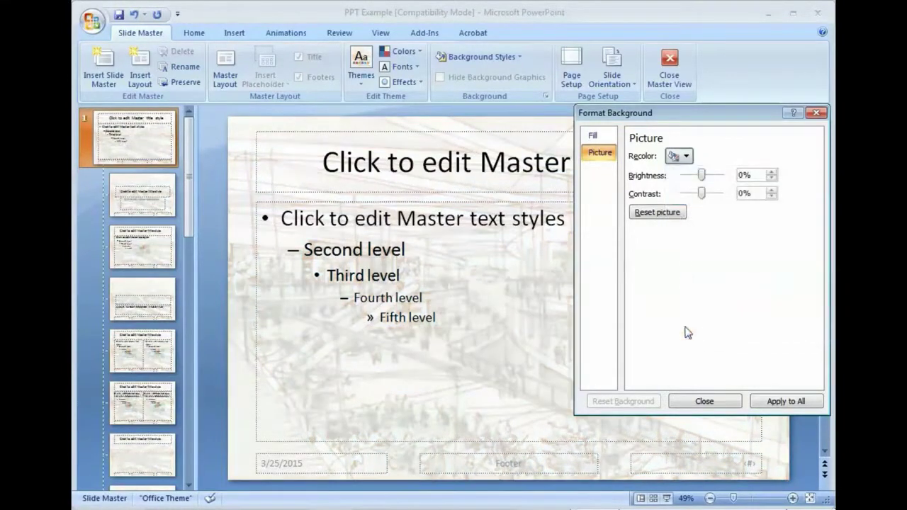
{"action": "left_click", "coordinate": [675, 157]}
{"action": "left_click", "coordinate": [713, 250]}
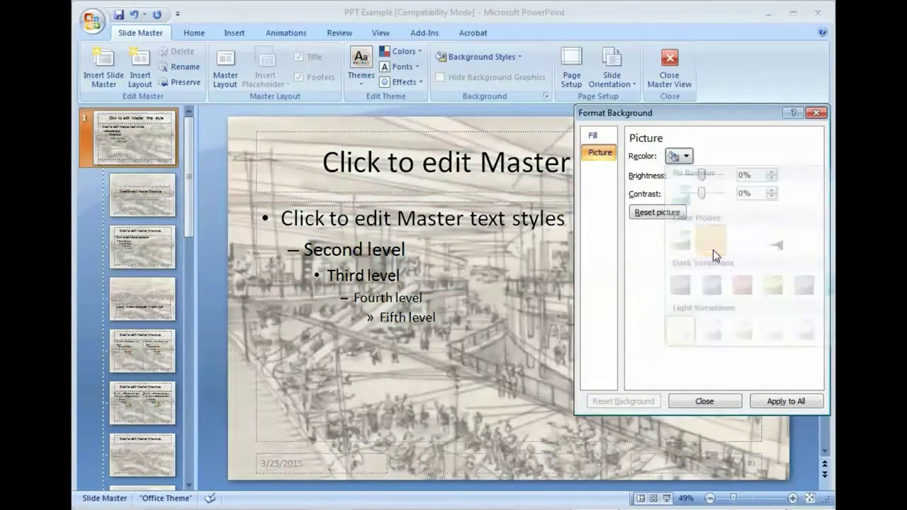
Apply the recolored background to all layouts and close Format Background.
{"action": "left_click", "coordinate": [780, 402]}
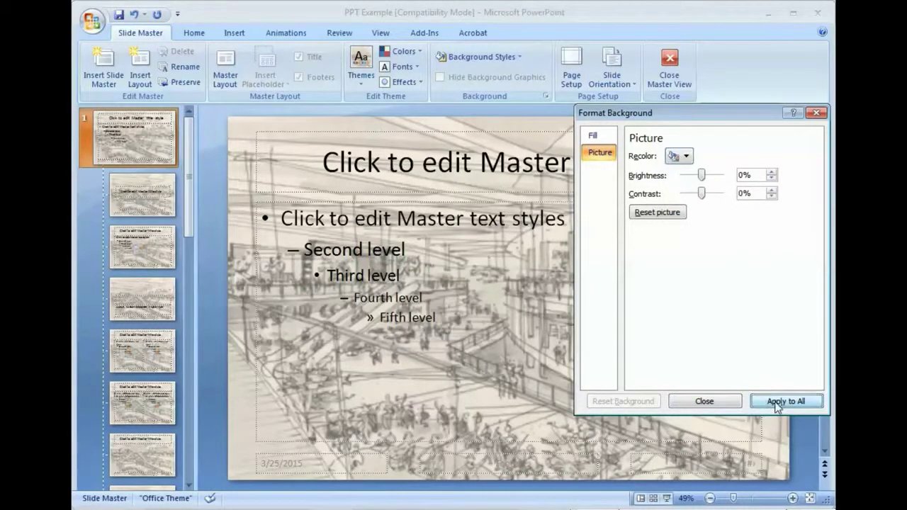
{"action": "left_click", "coordinate": [704, 402]}
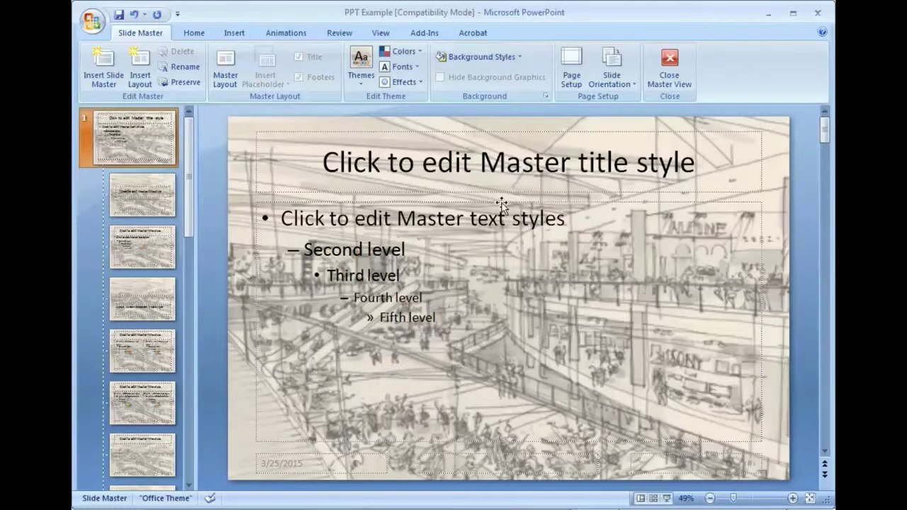
{"action": "left_click", "coordinate": [197, 33]}
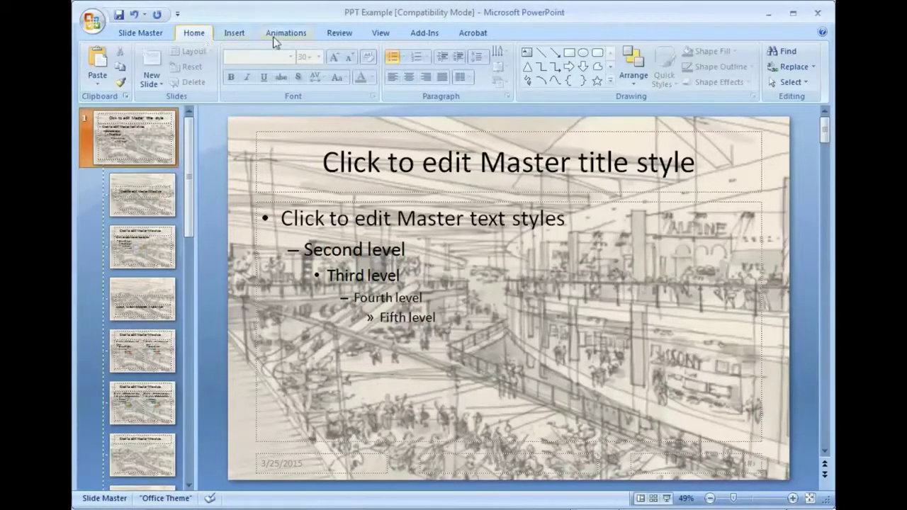
Draw a rectangle from the slide's top-left corner covering most of the master.
{"action": "left_click", "coordinate": [152, 34]}
{"action": "left_click", "coordinate": [194, 34]}
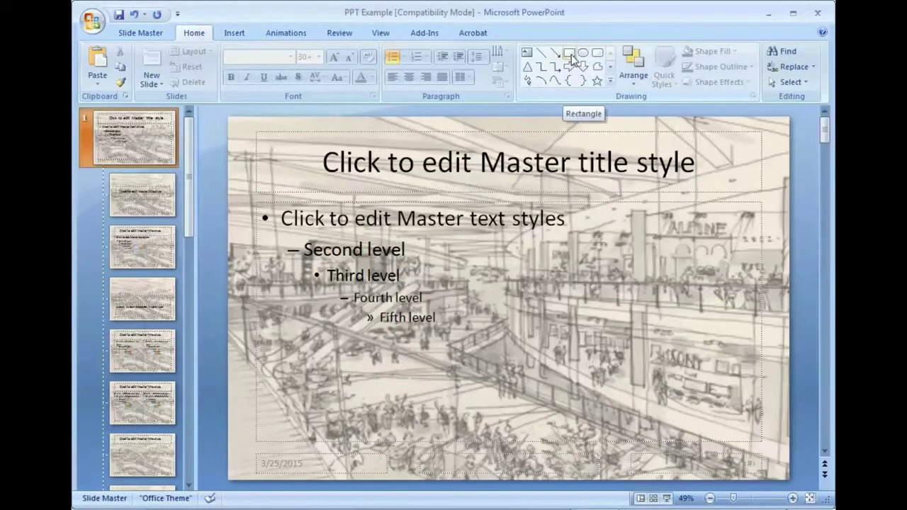
{"action": "left_click", "coordinate": [140, 34]}
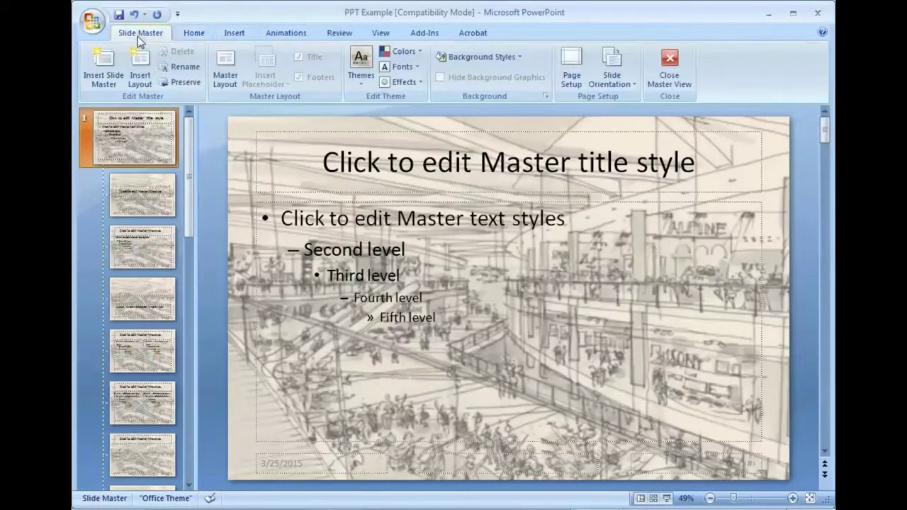
{"action": "left_click", "coordinate": [236, 34]}
{"action": "left_click", "coordinate": [225, 65]}
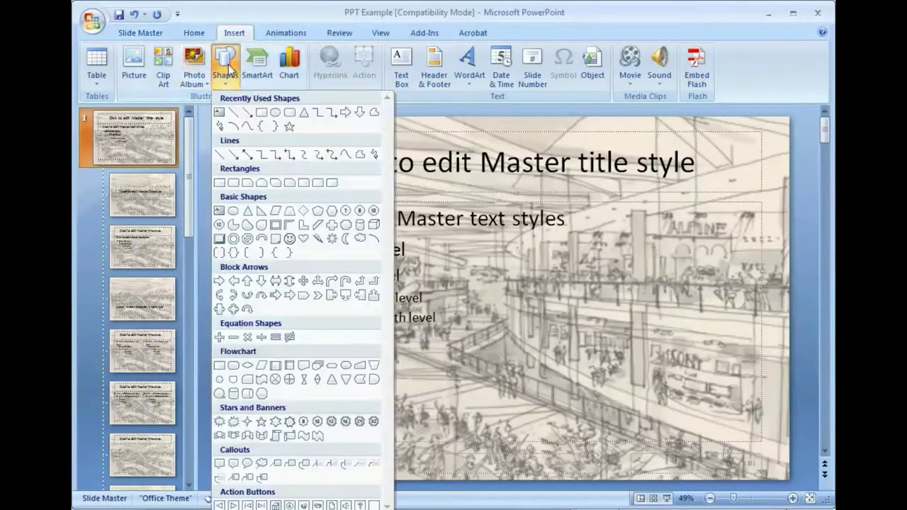
{"action": "left_click", "coordinate": [262, 112]}
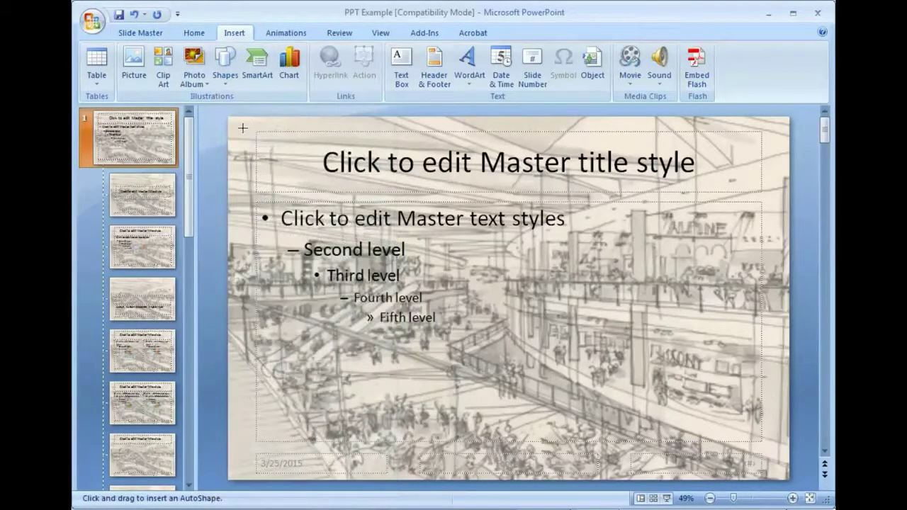
{"action": "mouse_move", "coordinate": [244, 132]}
{"action": "left_mouse_down"}
{"action": "mouse_move", "coordinate": [525, 328]}
{"action": "mouse_move", "coordinate": [771, 455]}
{"action": "mouse_move", "coordinate": [765, 443]}
{"action": "left_mouse_up"}
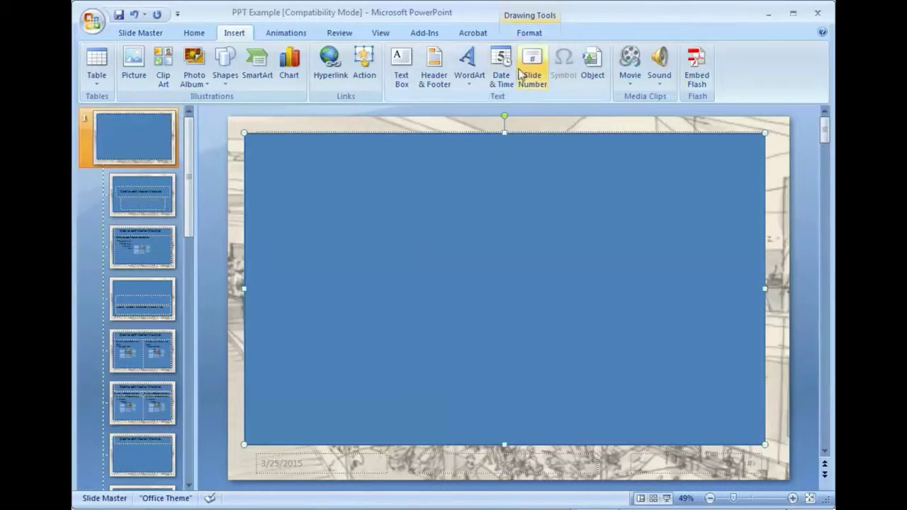
{"action": "left_click", "coordinate": [530, 34]}
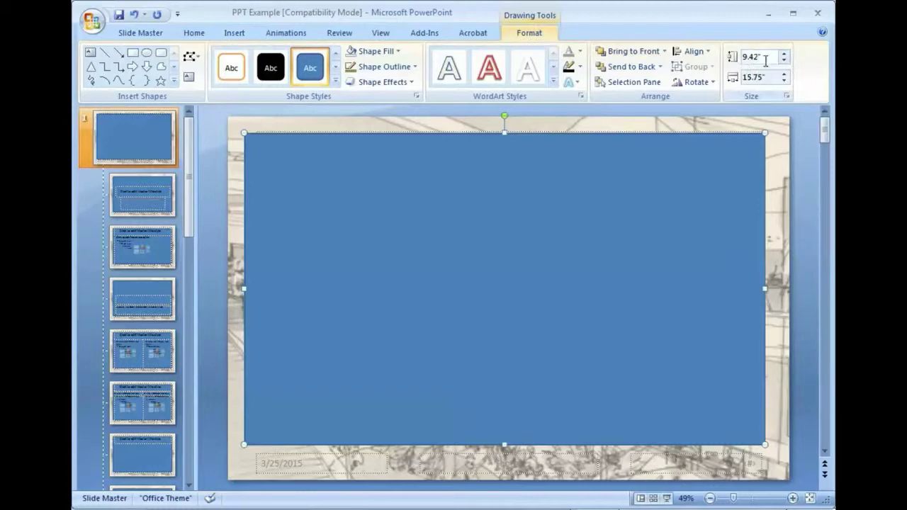
Size the rectangle to 10 × 16 inches, positioned 0.5" from the top-left corner.
{"action": "left_click", "coordinate": [786, 96]}
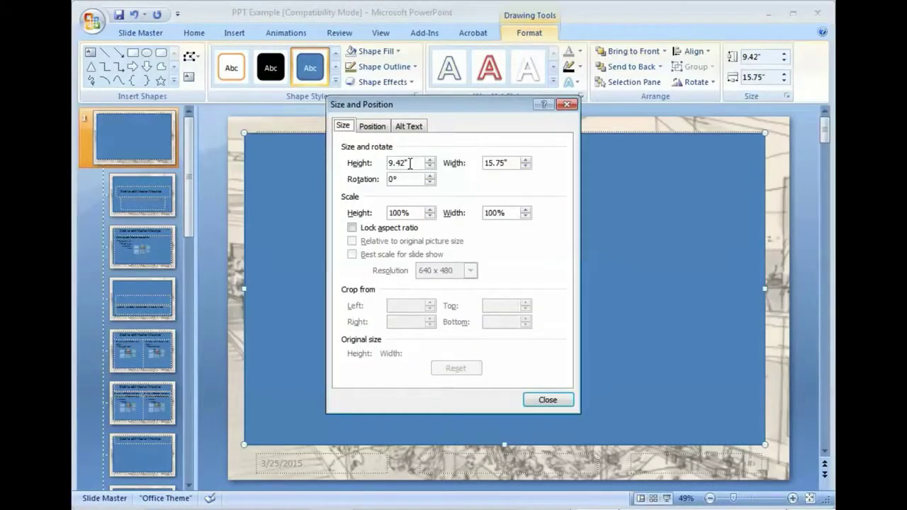
{"action": "left_click_drag", "start_coordinate": [406, 163], "coordinate": [389, 163]}
{"action": "type", "text": "10"}
{"action": "key", "text": "Tab"}
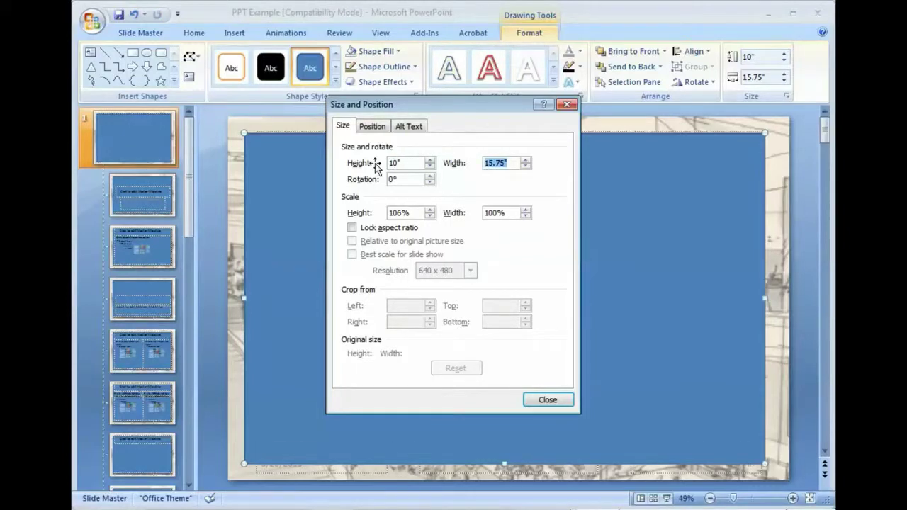
{"action": "type", "text": "16"}
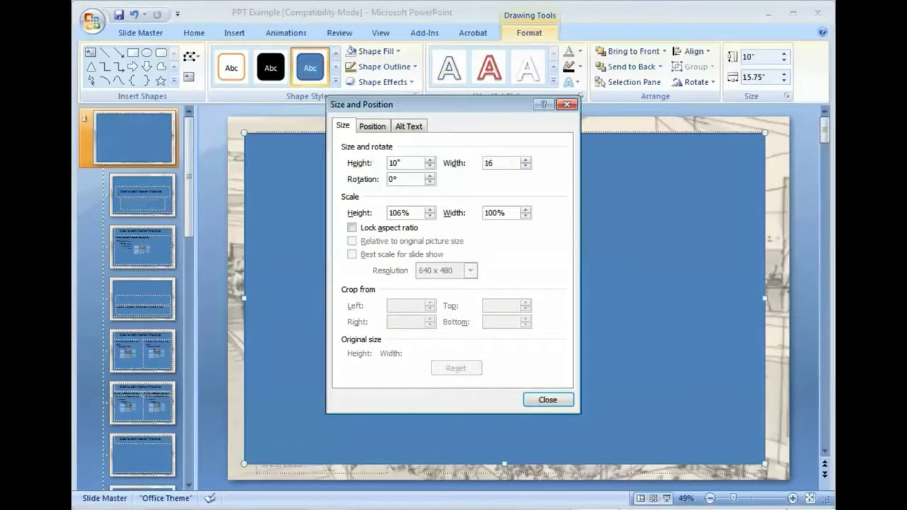
{"action": "left_click", "coordinate": [386, 126]}
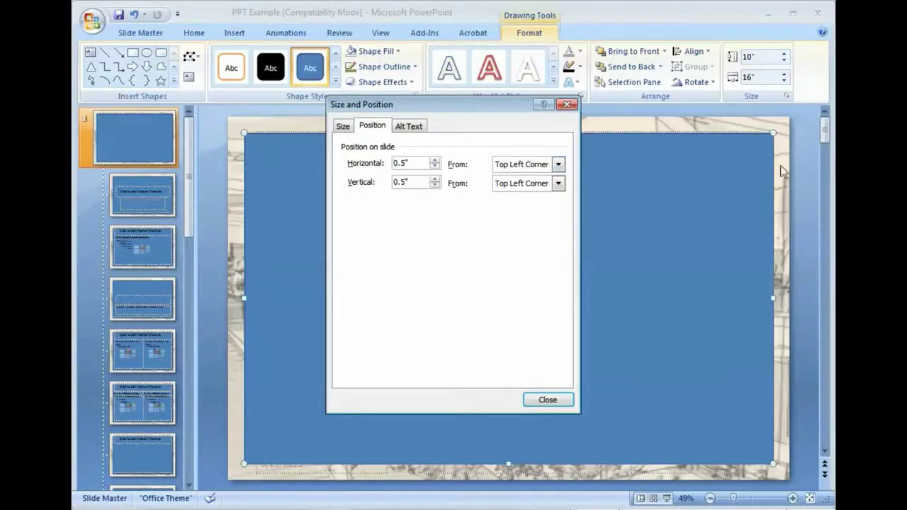
{"action": "left_click", "coordinate": [550, 400]}
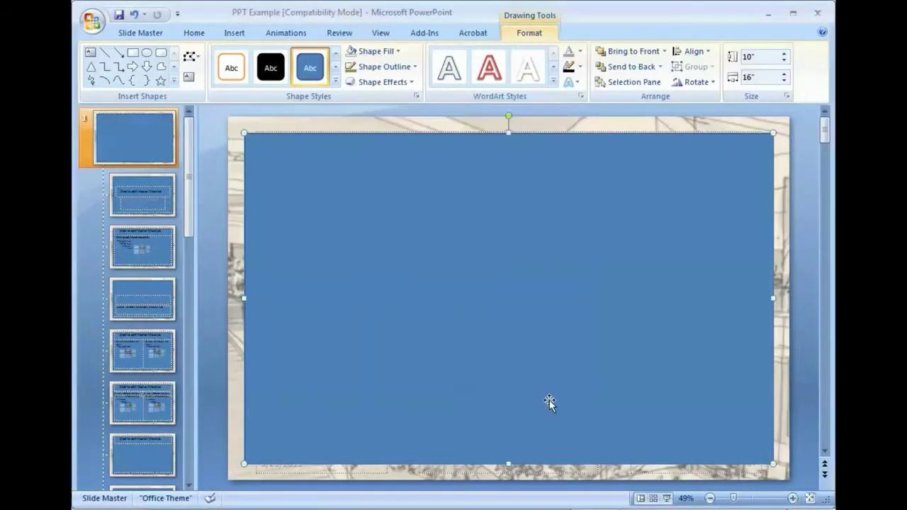
{"action": "right_click", "coordinate": [504, 260]}
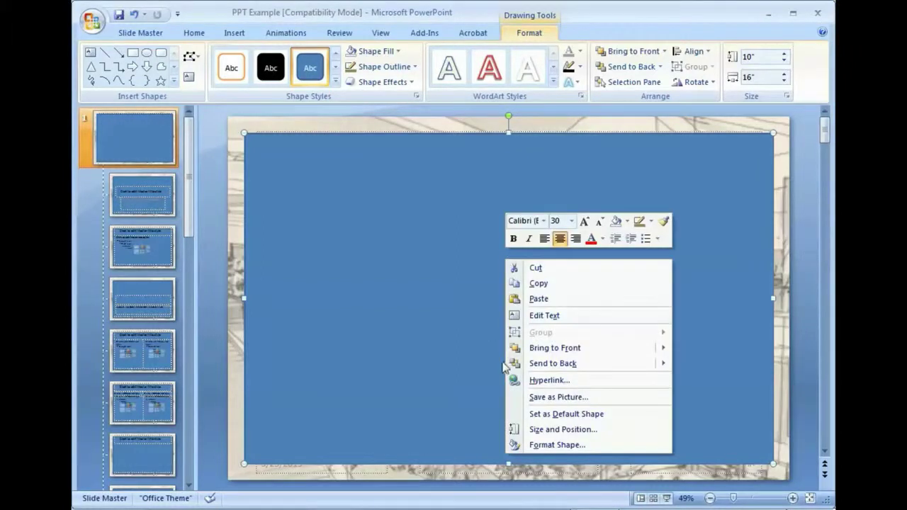
Open Format Shape for the blue rectangle and move the dialog aside.
{"action": "left_click", "coordinate": [412, 254]}
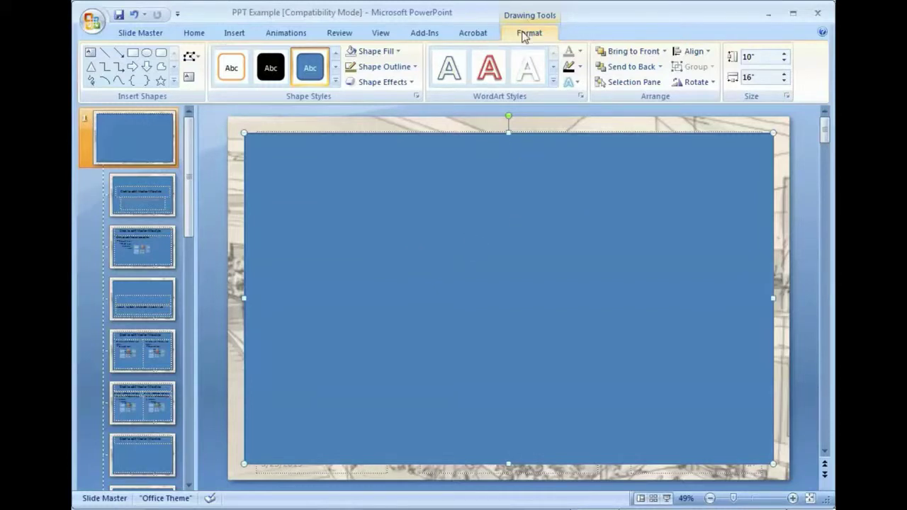
{"action": "right_click", "coordinate": [522, 270]}
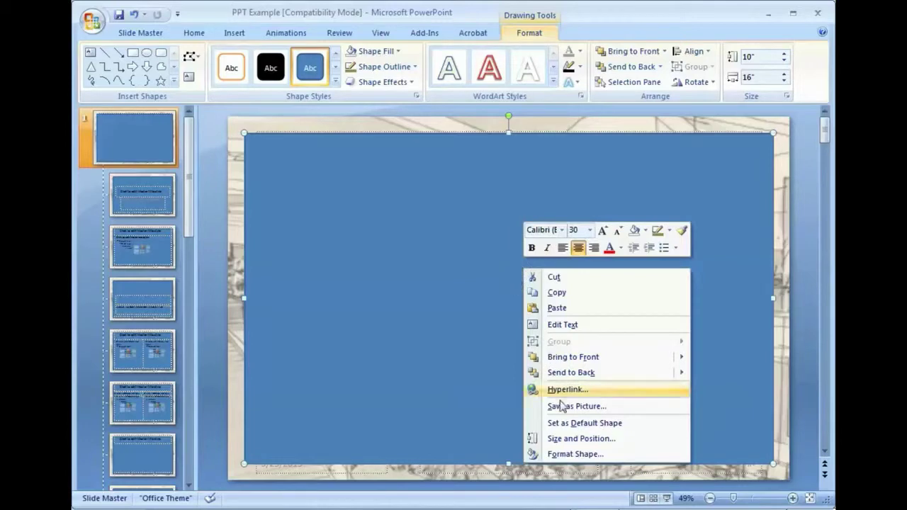
{"action": "left_click", "coordinate": [556, 455]}
{"action": "left_click_drag", "start_coordinate": [694, 113], "coordinate": [604, 154]}
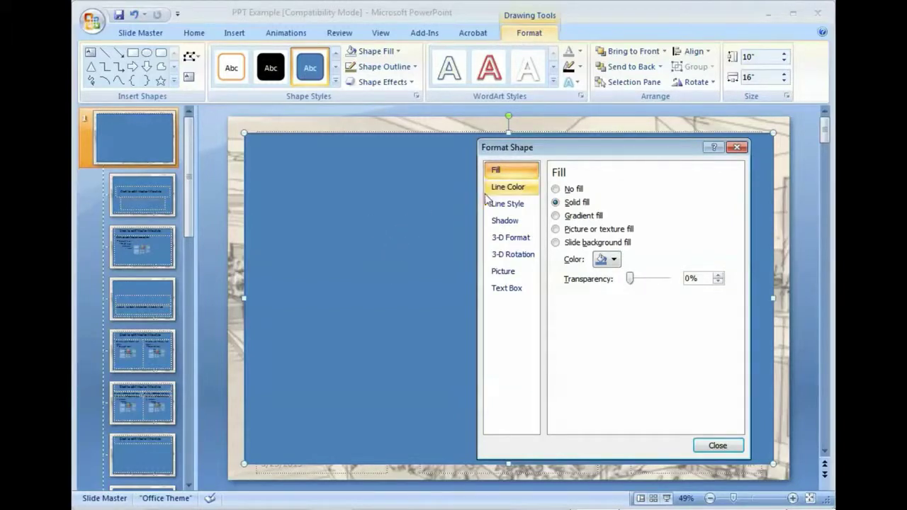
Fill the rectangle with a tan theme colour at about 56% transparency.
{"action": "left_click", "coordinate": [607, 260]}
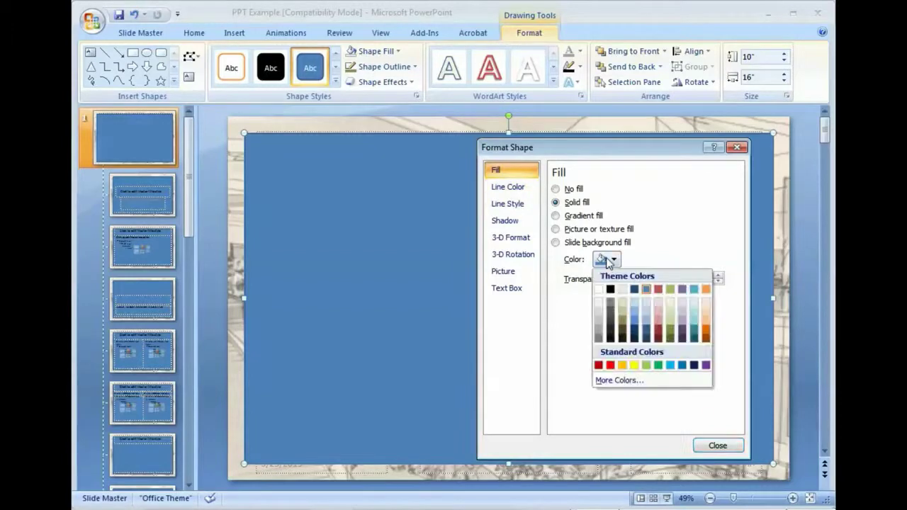
{"action": "left_click", "coordinate": [622, 311]}
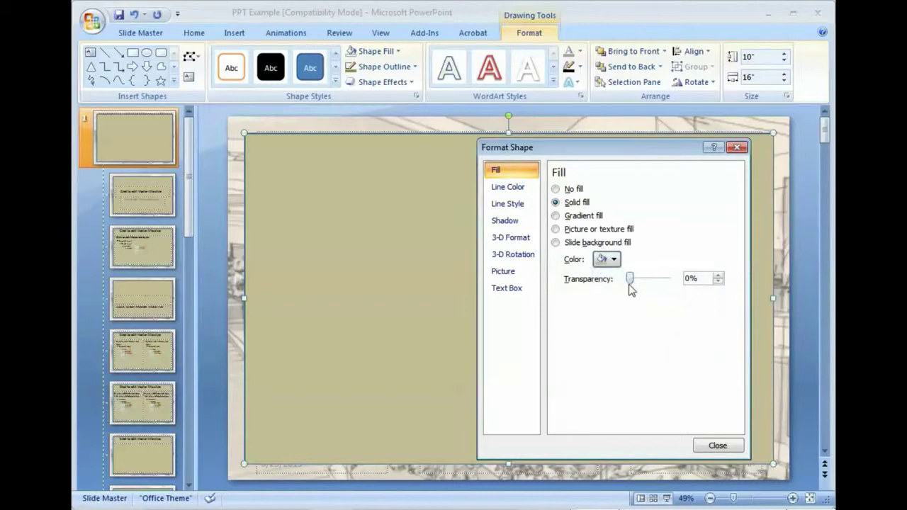
{"action": "left_click_drag", "start_coordinate": [631, 280], "coordinate": [657, 283]}
{"action": "left_click", "coordinate": [608, 260]}
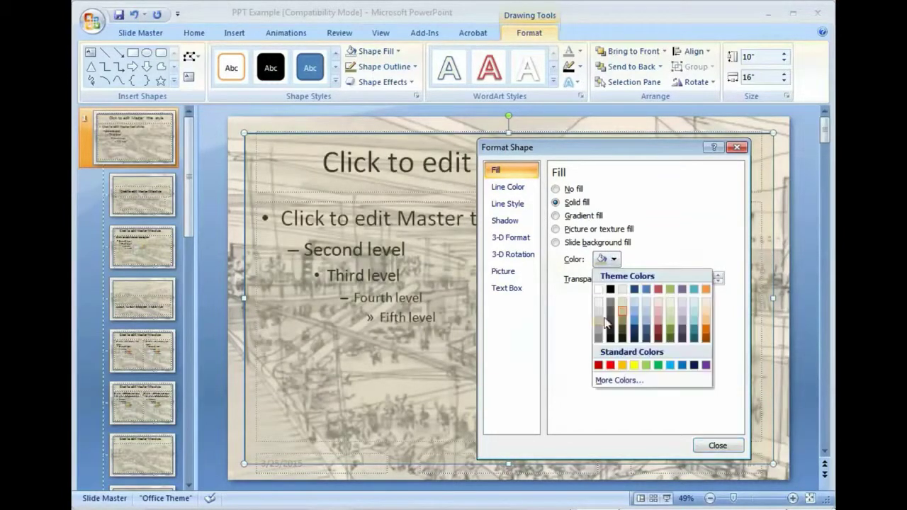
{"action": "left_click", "coordinate": [625, 330]}
{"action": "mouse_move", "coordinate": [657, 277]}
{"action": "left_mouse_down"}
{"action": "mouse_move", "coordinate": [666, 280]}
{"action": "mouse_move", "coordinate": [651, 281]}
{"action": "left_mouse_up"}
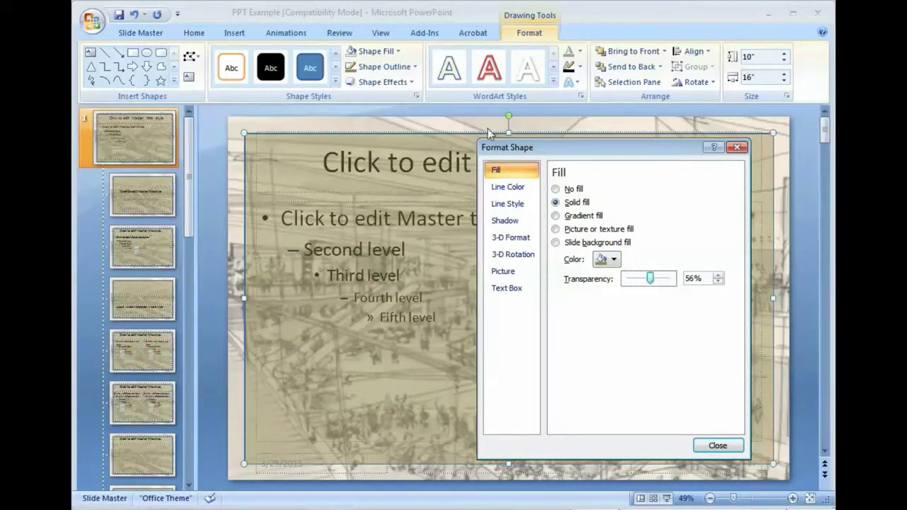
{"action": "left_click", "coordinate": [514, 189]}
Give the rectangle outline a dark tan colour and a 12 pt width.
{"action": "left_click", "coordinate": [613, 233]}
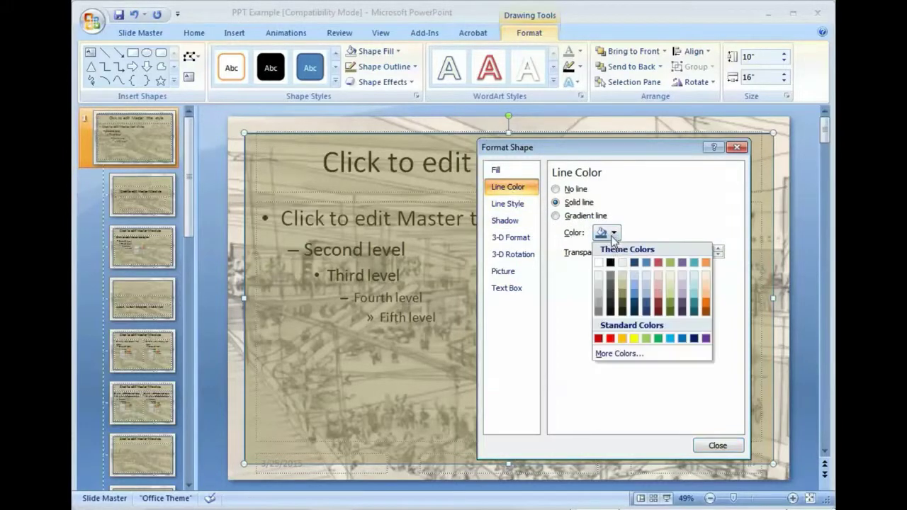
{"action": "left_click", "coordinate": [623, 306]}
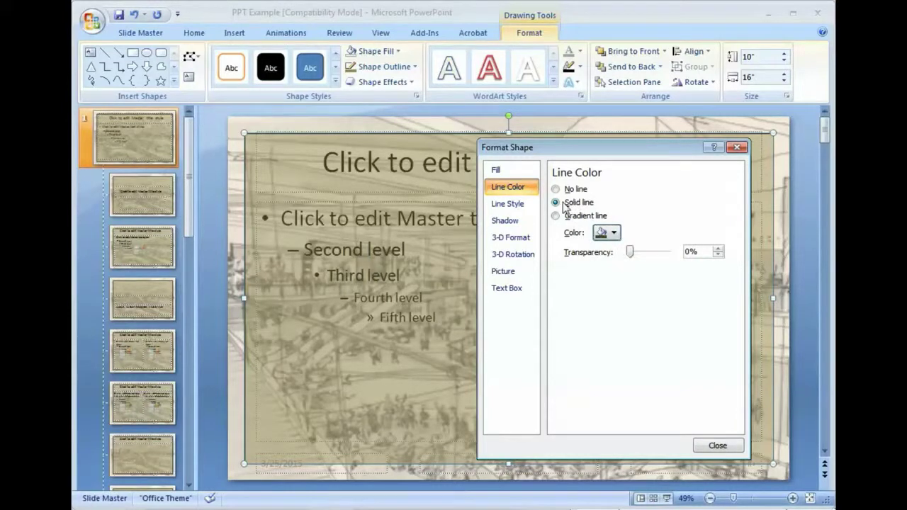
{"action": "left_click", "coordinate": [523, 205]}
{"action": "left_click", "coordinate": [659, 185]}
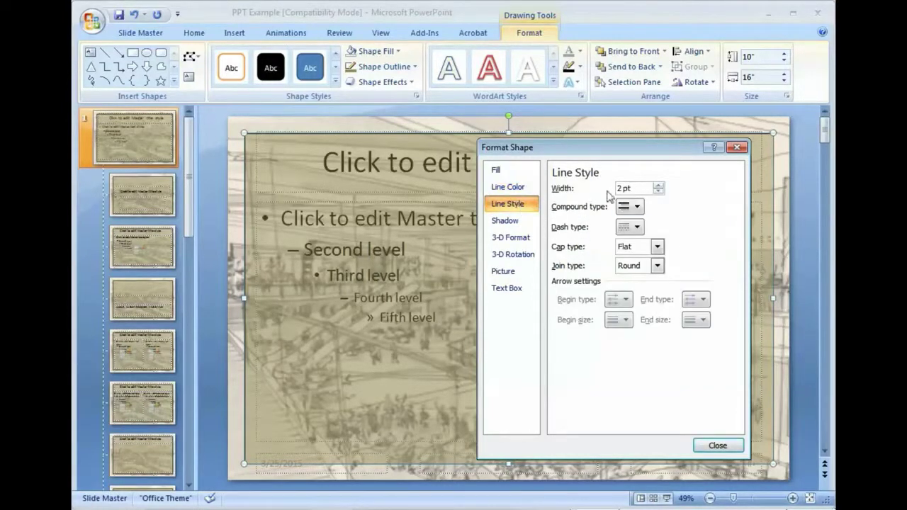
{"action": "left_click_drag", "start_coordinate": [623, 187], "coordinate": [608, 193]}
{"action": "type", "text": "12"}
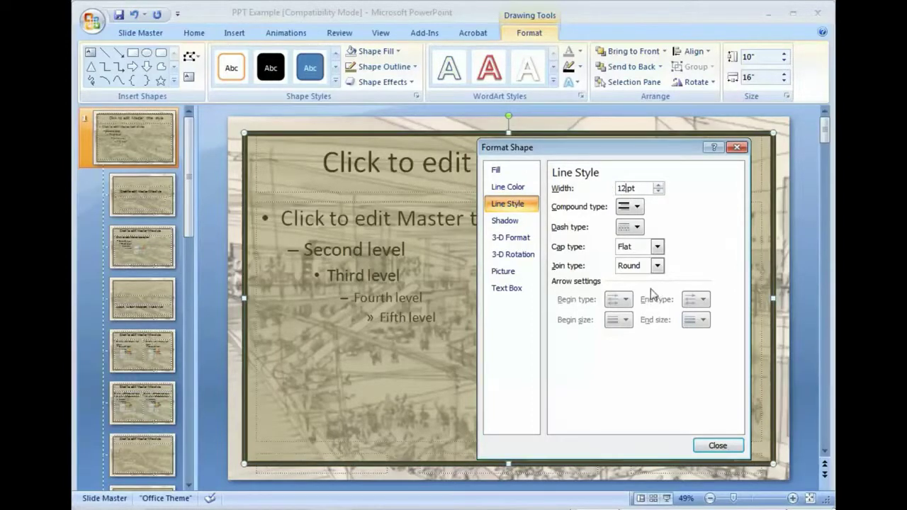
Make the outline a thick-and-thin double compound line and close Format Shape.
{"action": "left_click", "coordinate": [638, 207]}
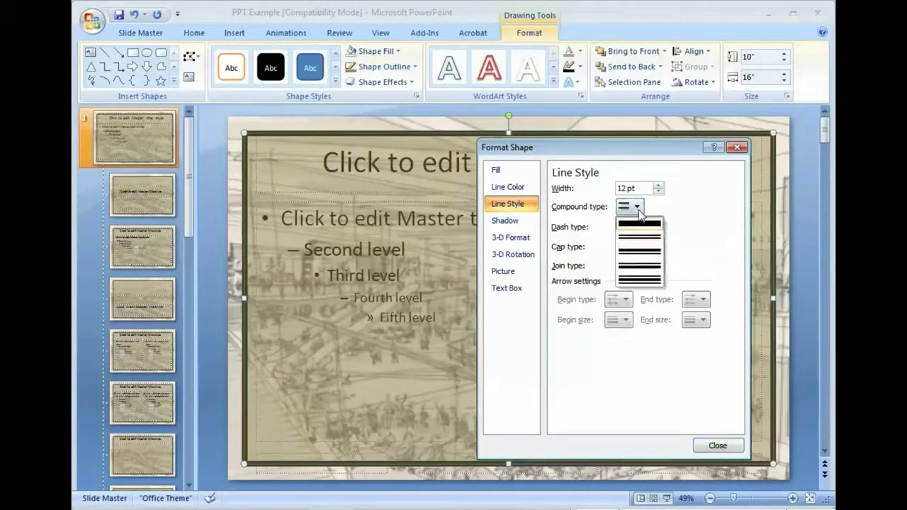
{"action": "left_click", "coordinate": [642, 267]}
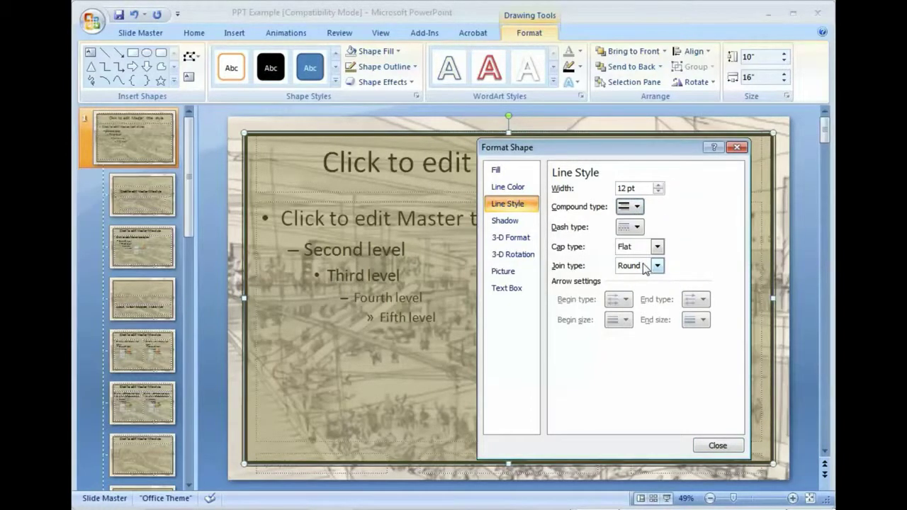
{"action": "left_click", "coordinate": [717, 447]}
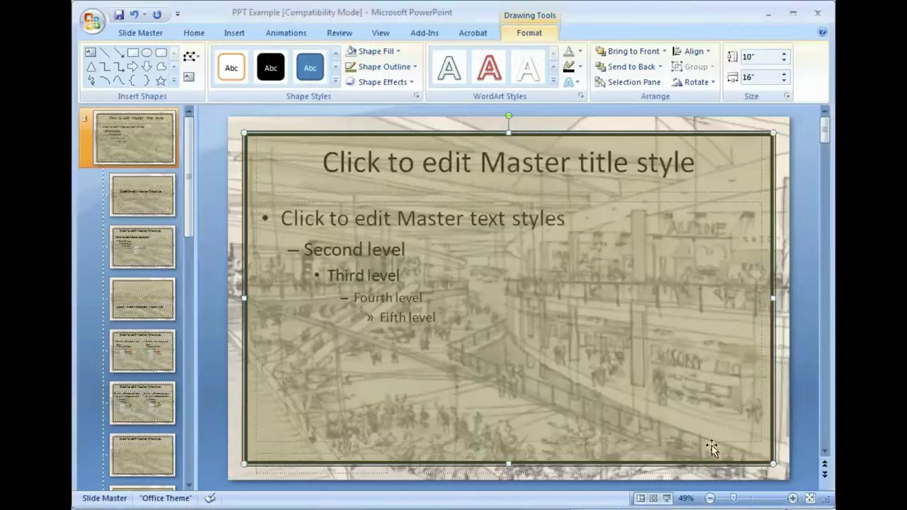
{"action": "left_click", "coordinate": [230, 401]}
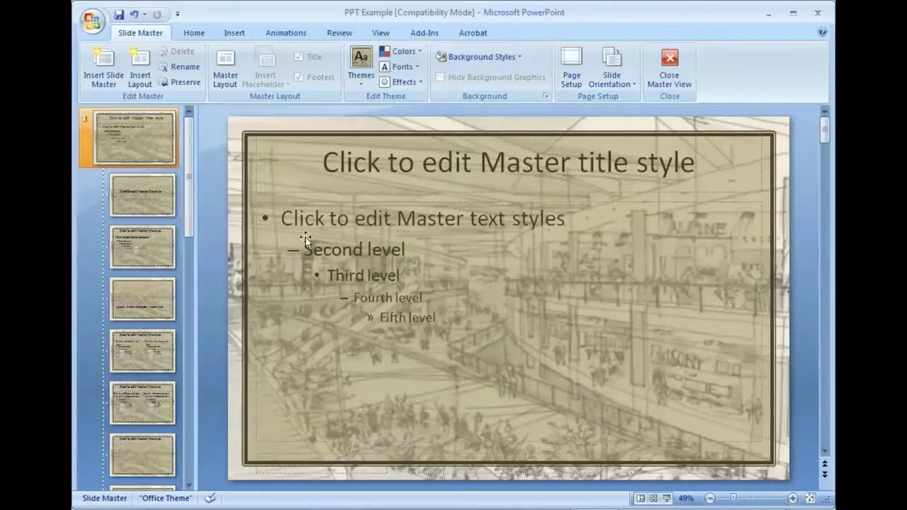
Close Master View to return to the normal slides.
{"action": "left_click", "coordinate": [669, 67]}
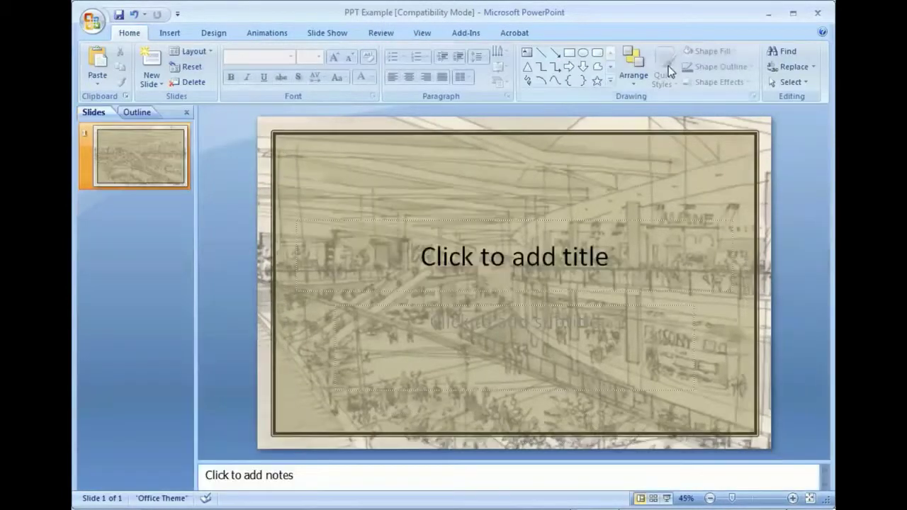
Add a second slide after slide 1, sharing the sketch background and tan frame.
{"action": "left_click", "coordinate": [127, 160]}
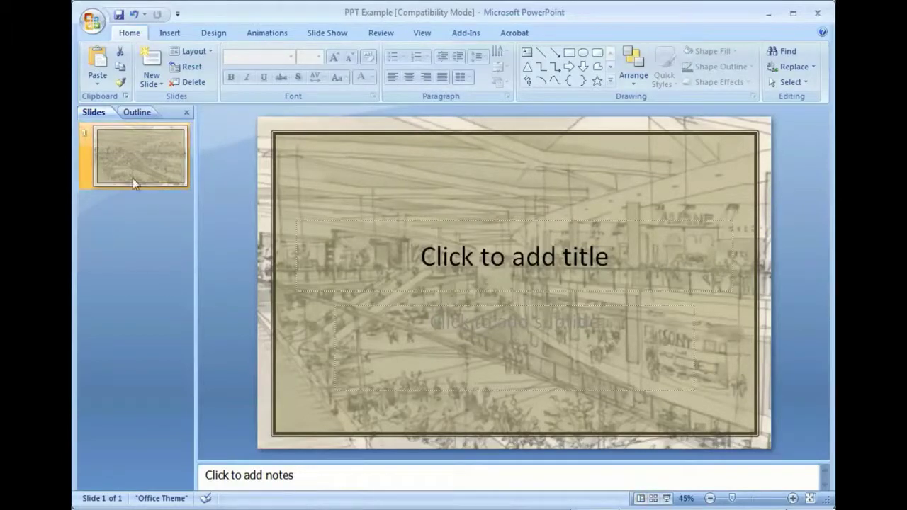
{"action": "right_click", "coordinate": [139, 200]}
{"action": "left_click", "coordinate": [181, 253]}
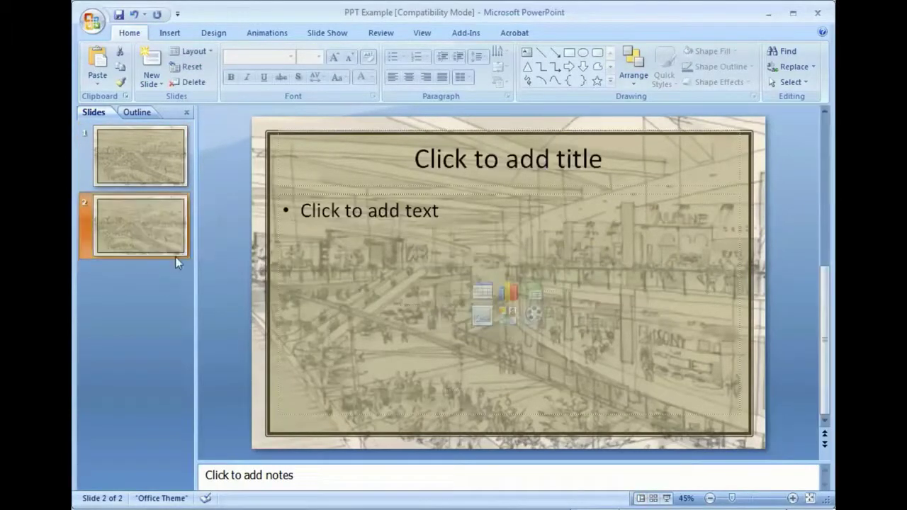
{"action": "left_click", "coordinate": [771, 311]}
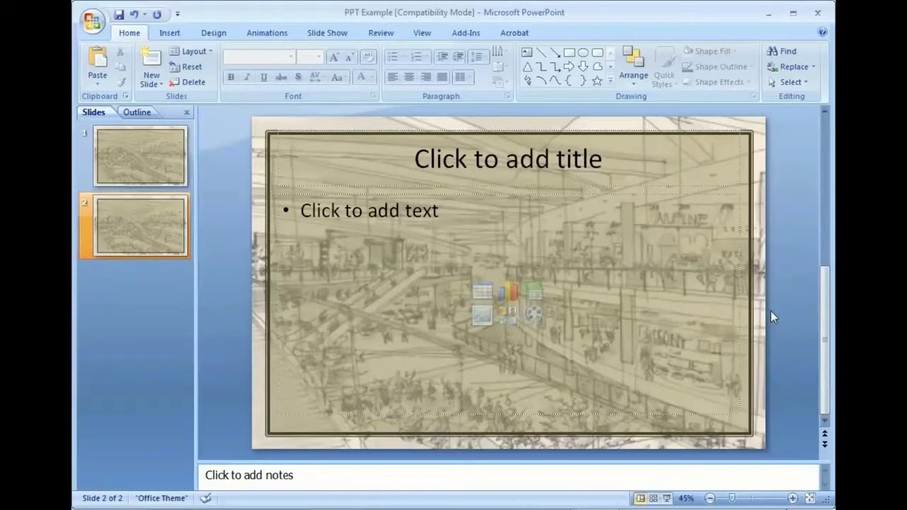